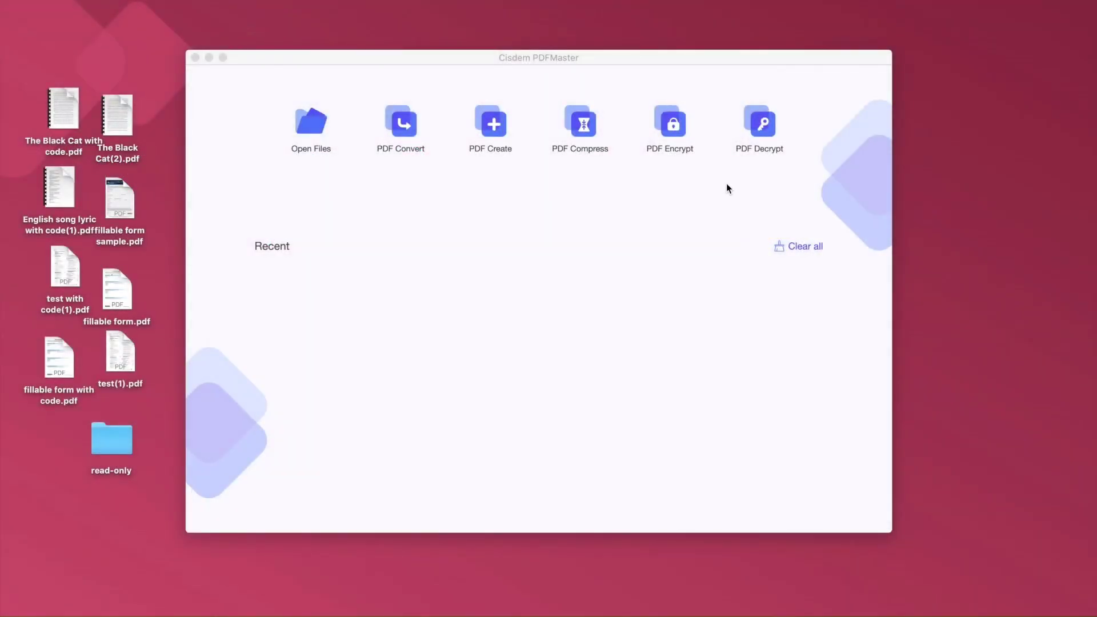
Decrypt the four 'with code' desktop PDFs with PDF Decrypt, saving copies to the read-only folder.
{"action": "left_click", "coordinate": [766, 131]}
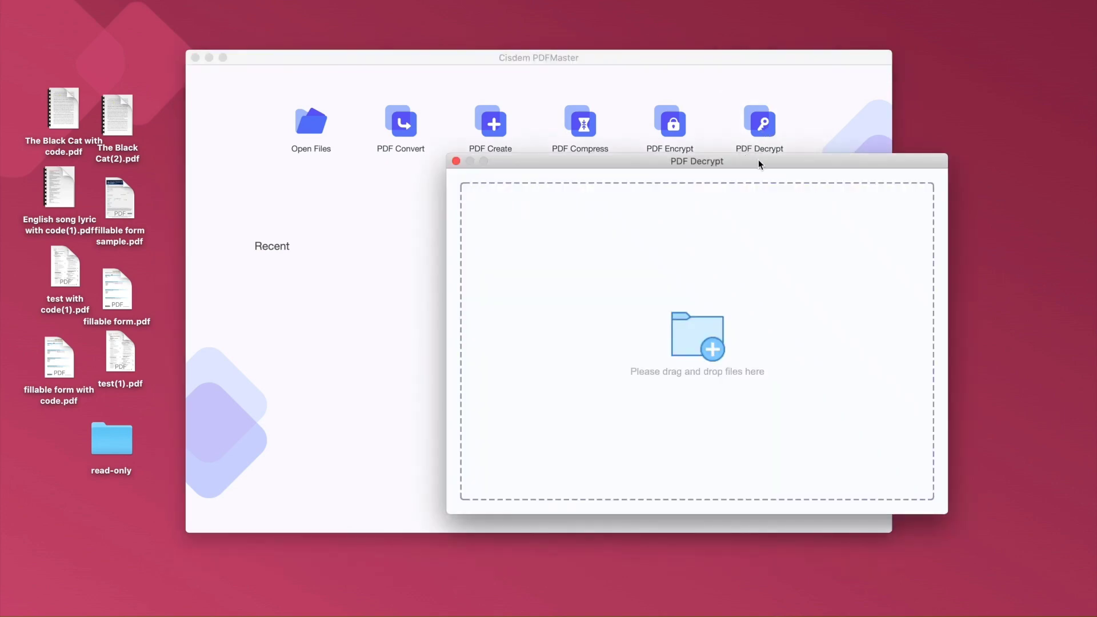
{"action": "left_click_drag", "start_coordinate": [759, 161], "coordinate": [647, 146]}
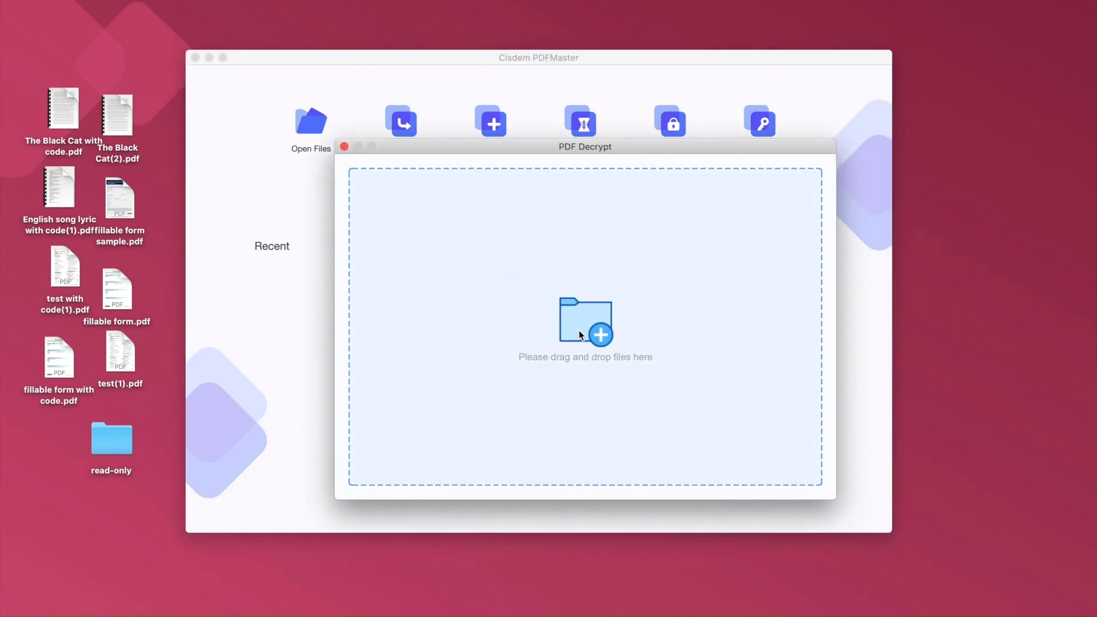
{"action": "mouse_move", "coordinate": [73, 67]}
{"action": "left_mouse_down"}
{"action": "mouse_move", "coordinate": [47, 311]}
{"action": "mouse_move", "coordinate": [56, 365]}
{"action": "left_mouse_up"}
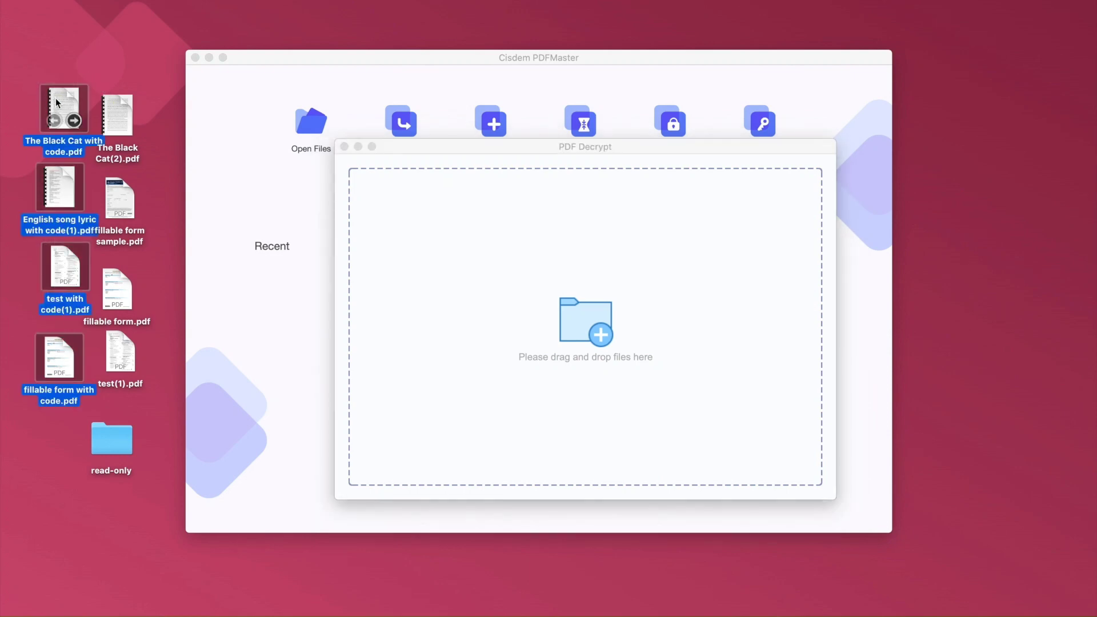
{"action": "mouse_move", "coordinate": [56, 97]}
{"action": "left_mouse_down"}
{"action": "mouse_move", "coordinate": [386, 266]}
{"action": "mouse_move", "coordinate": [476, 227]}
{"action": "left_mouse_up"}
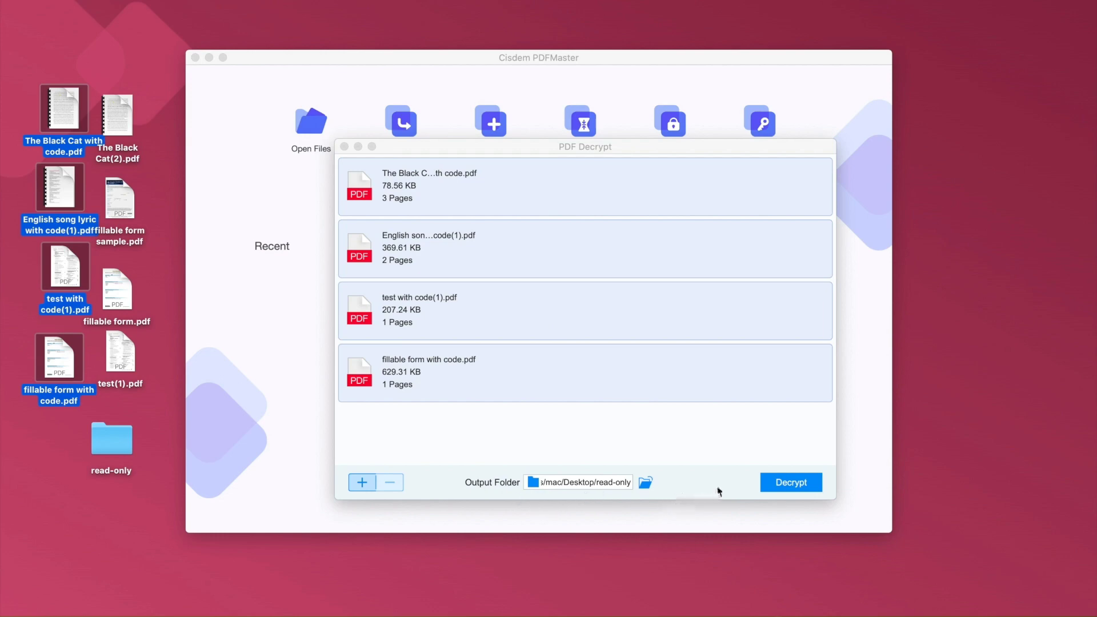
{"action": "left_click", "coordinate": [776, 482]}
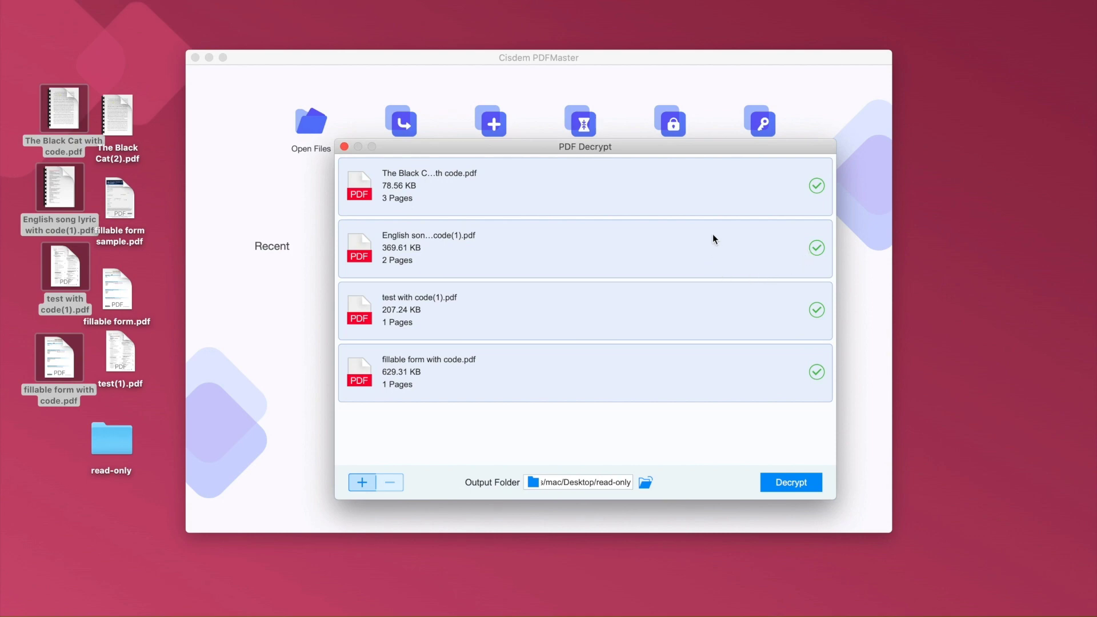
Open read-only/English song lyric with code(1).pdf and switch it to Edit mode.
{"action": "left_click", "coordinate": [345, 147]}
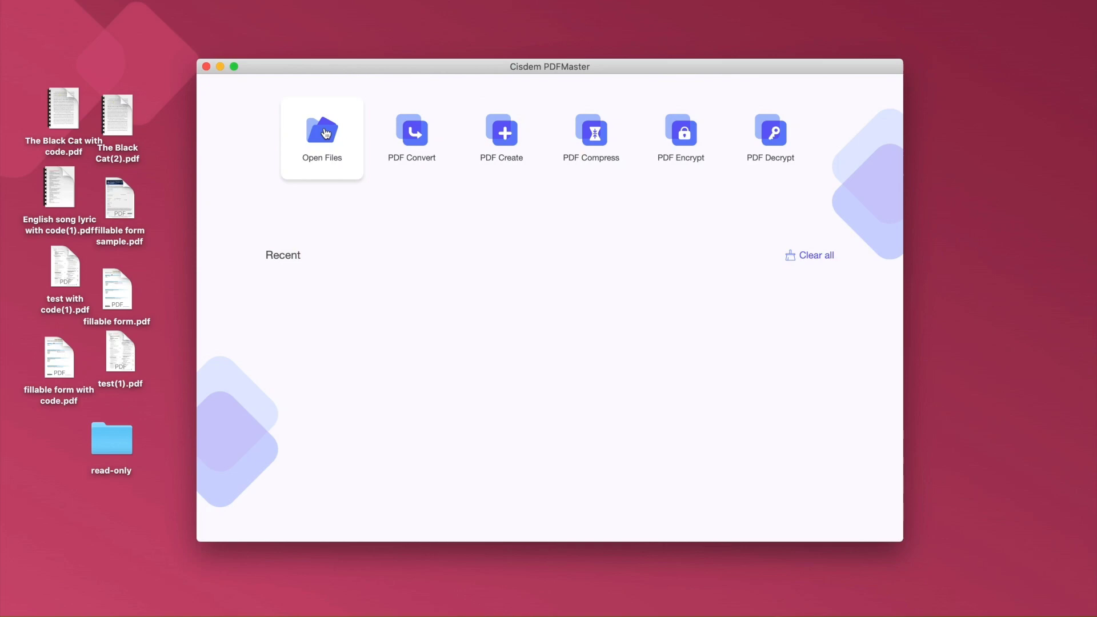
{"action": "left_click", "coordinate": [332, 140]}
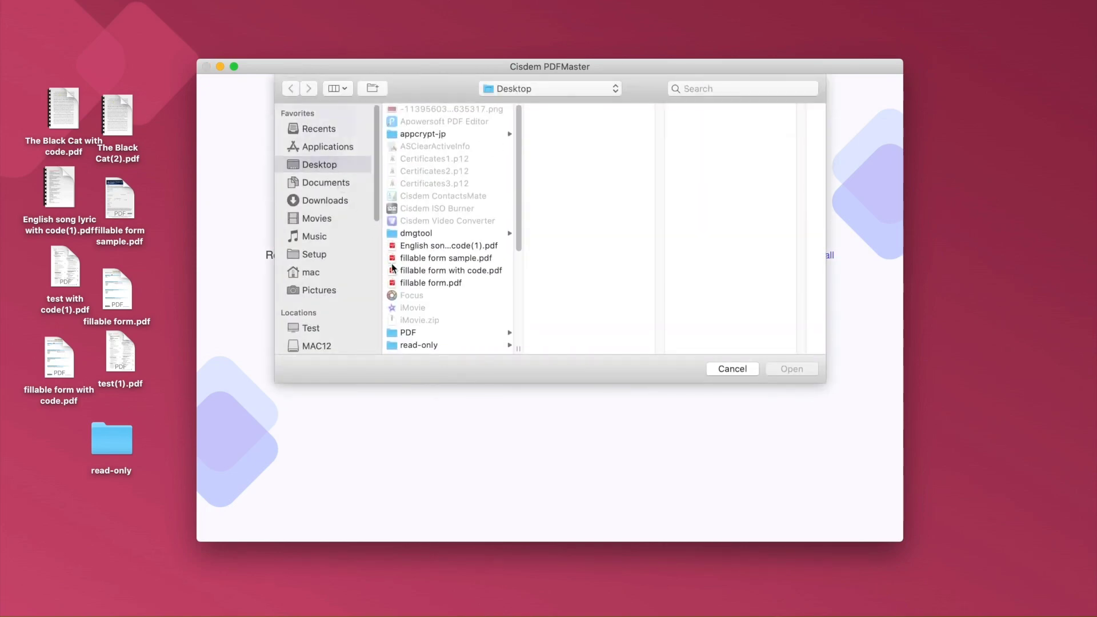
{"action": "left_click", "coordinate": [471, 346]}
{"action": "left_click", "coordinate": [591, 110]}
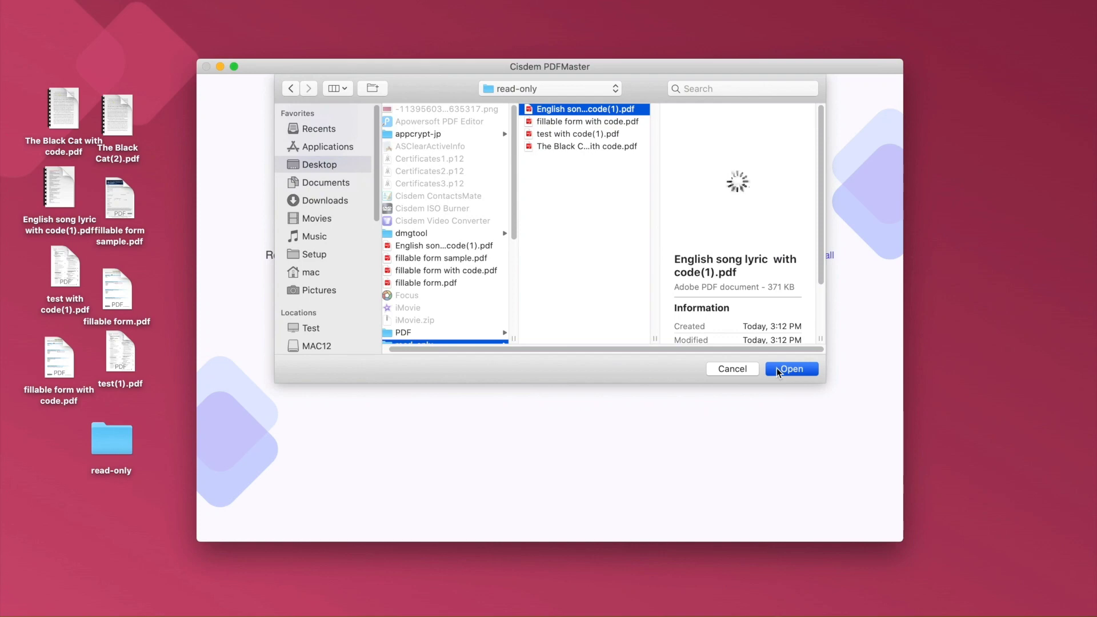
{"action": "left_click", "coordinate": [777, 368]}
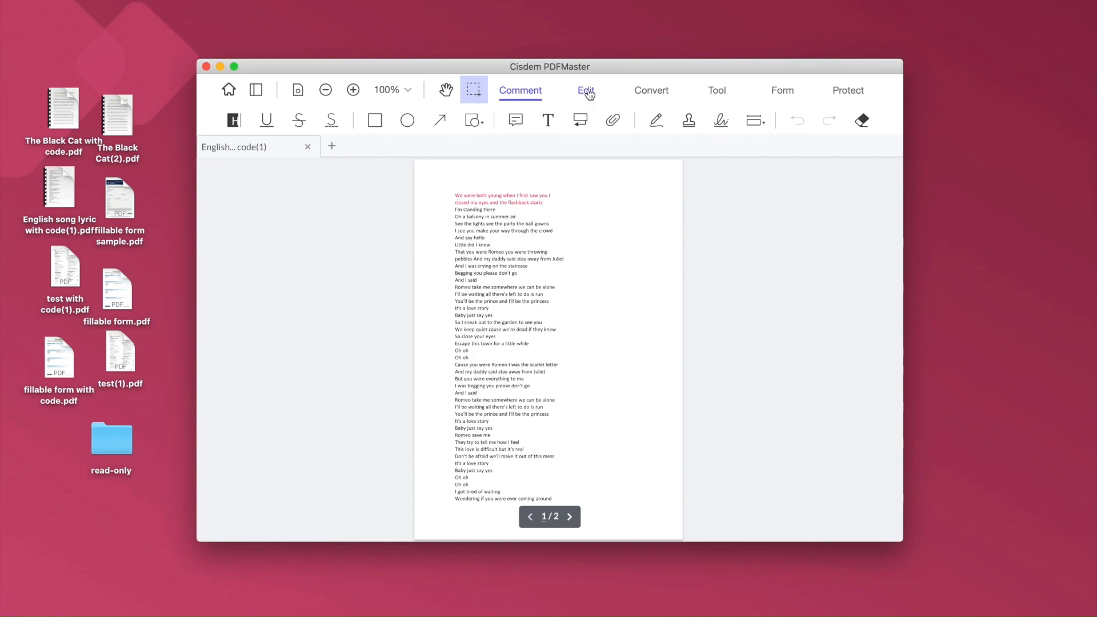
{"action": "left_click", "coordinate": [587, 92]}
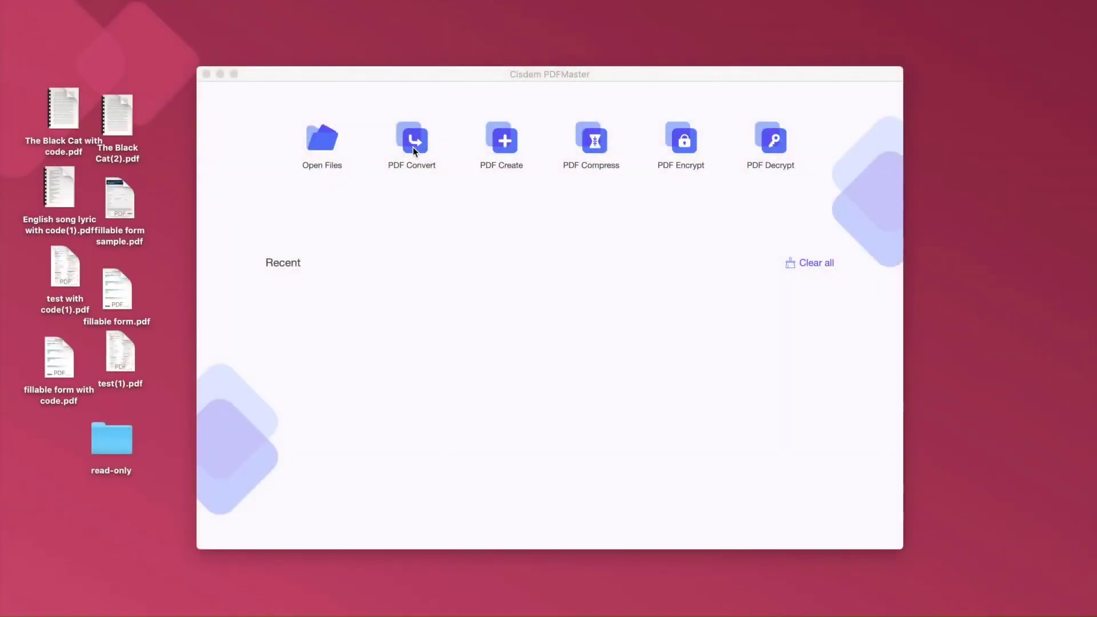
Convert four desktop PDFs to DOCX, limiting The Black Cat(2).pdf to page 2.
{"action": "left_click", "coordinate": [415, 152]}
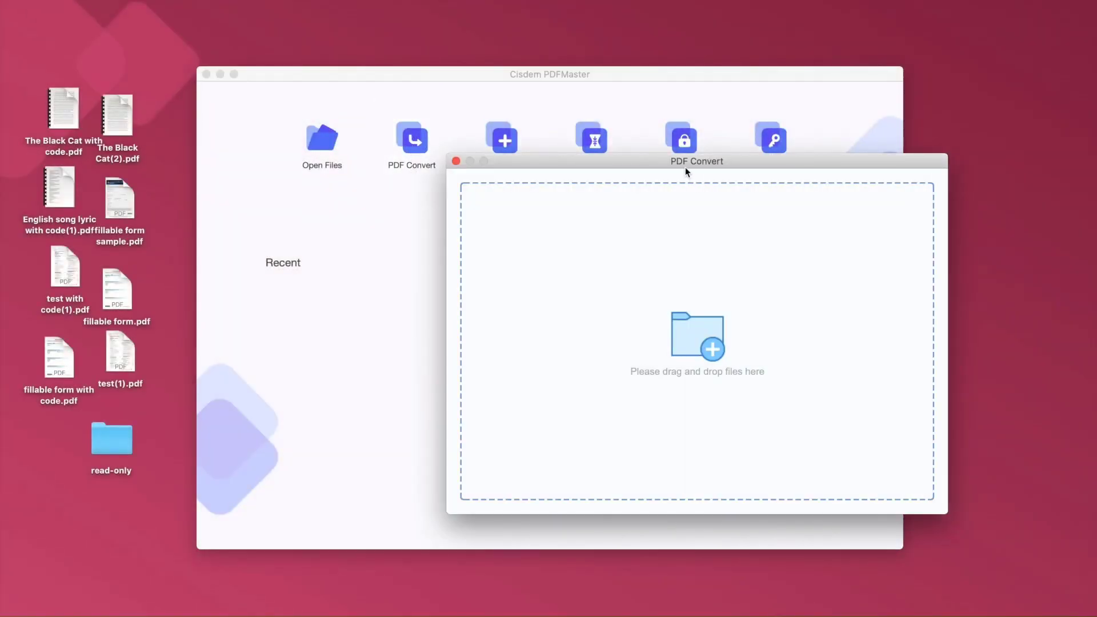
{"action": "left_click_drag", "start_coordinate": [684, 166], "coordinate": [576, 154]}
{"action": "left_click_drag", "start_coordinate": [151, 75], "coordinate": [108, 345]}
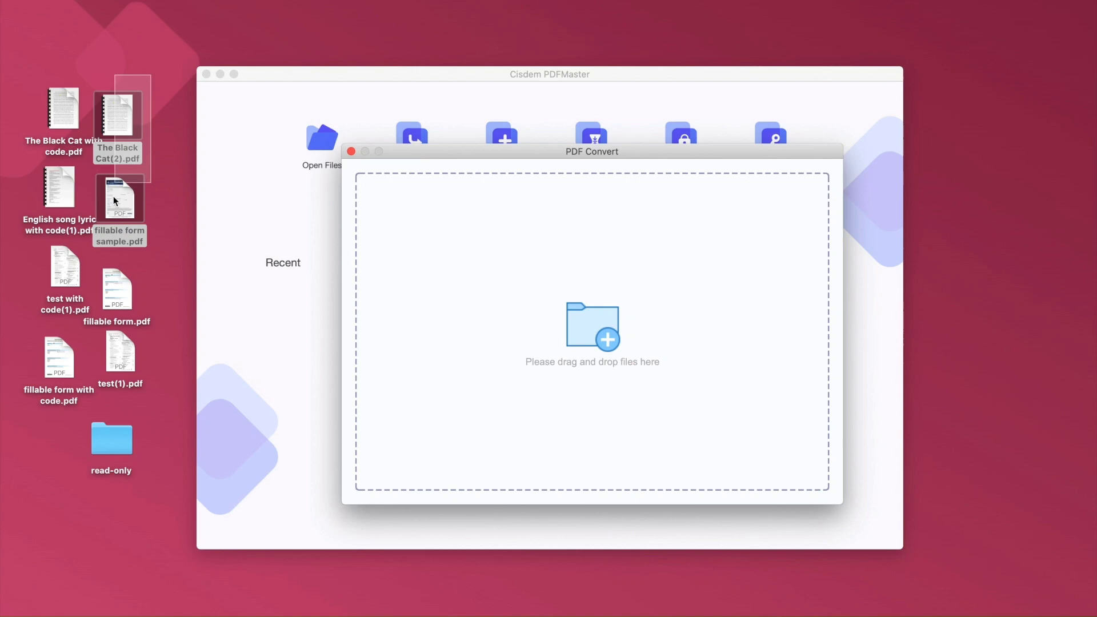
{"action": "left_click_drag", "start_coordinate": [101, 115], "coordinate": [467, 197]}
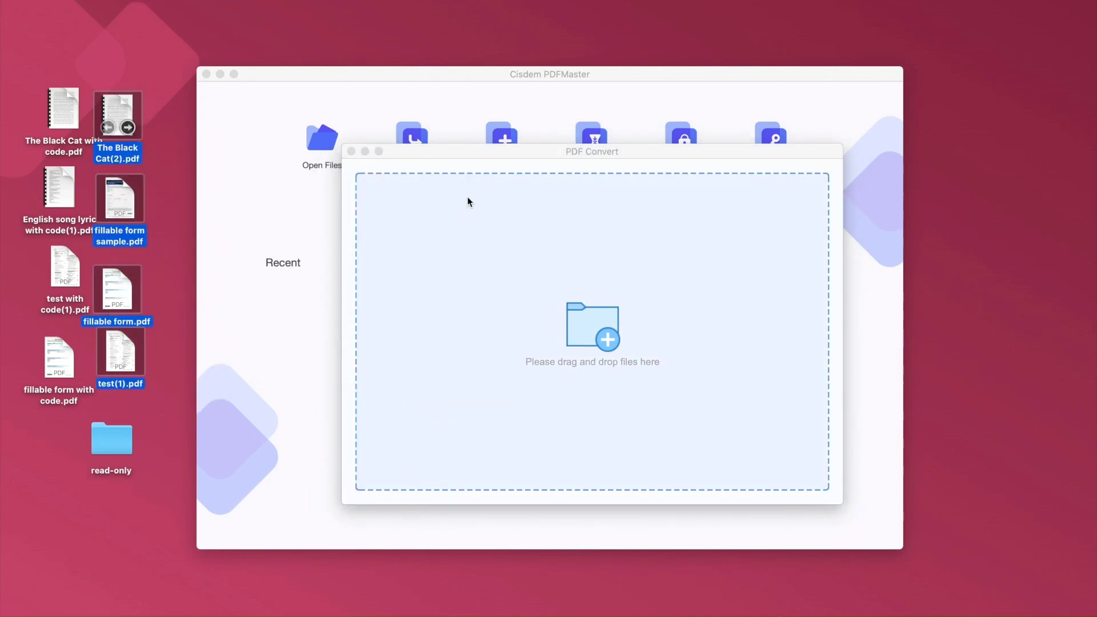
{"action": "left_click", "coordinate": [505, 198]}
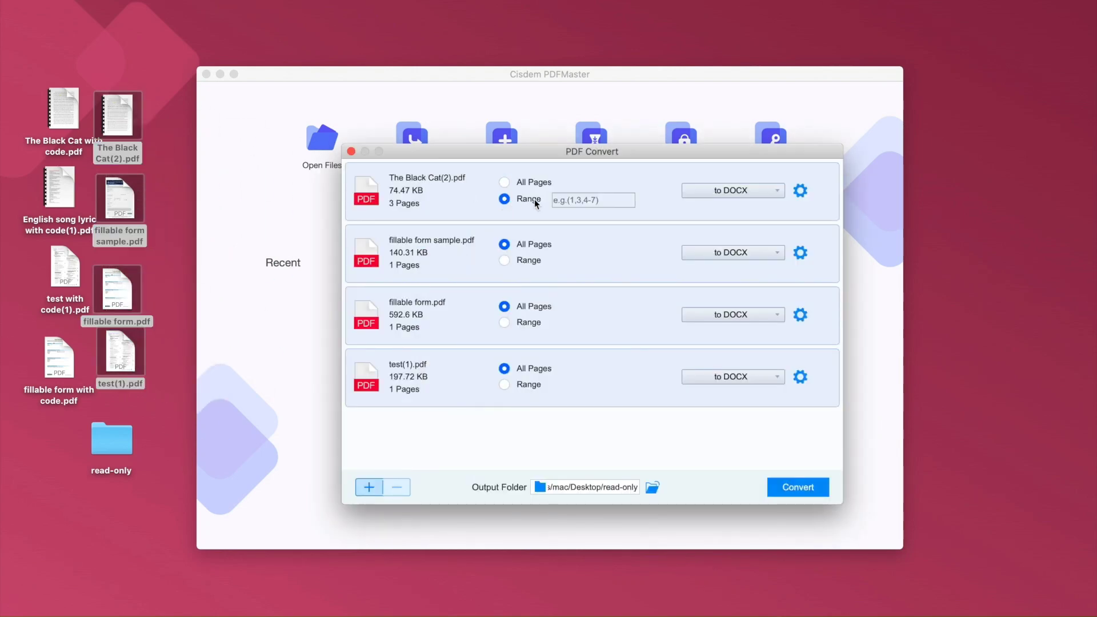
{"action": "left_click", "coordinate": [583, 199]}
{"action": "type", "text": "2"}
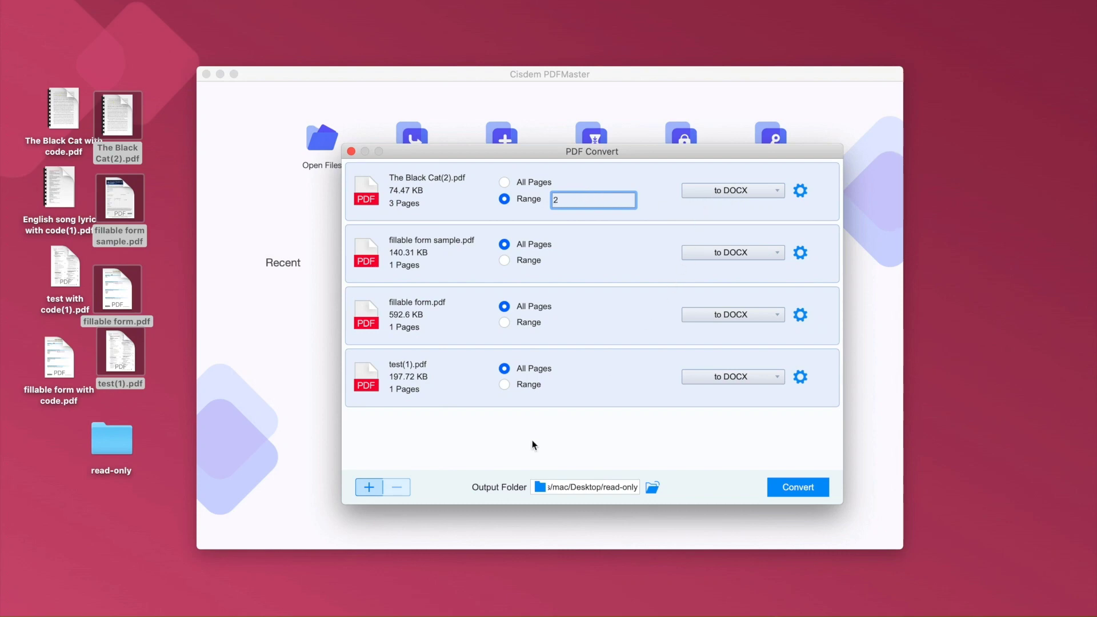
{"action": "left_click", "coordinate": [792, 491]}
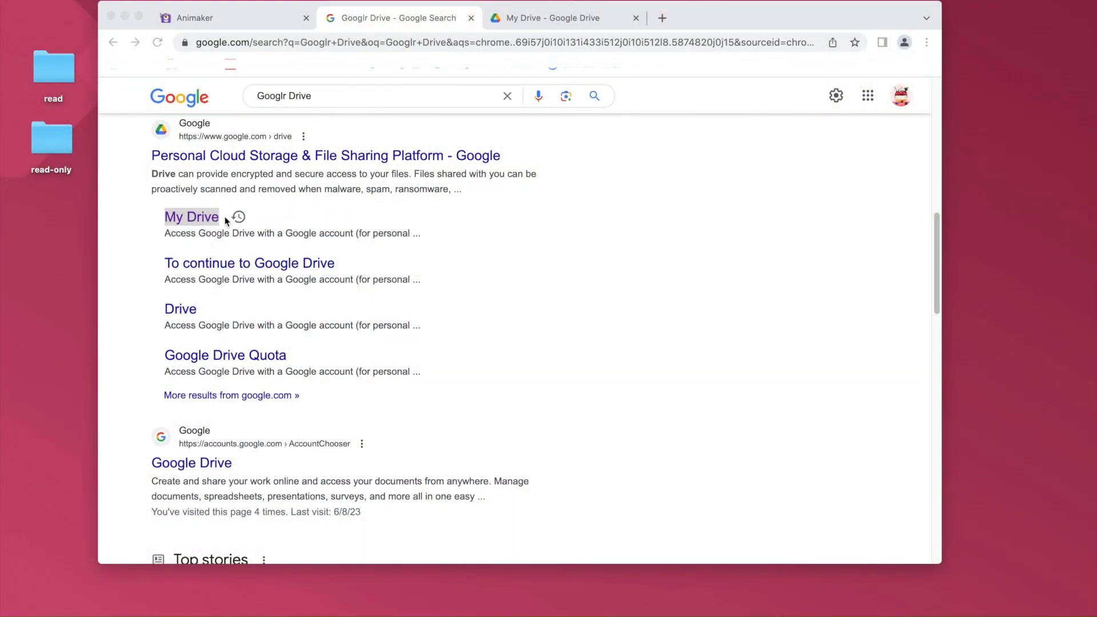
Upload Desktop/read/English song lyric with code(1).pdf to My Drive via New > File upload.
{"action": "left_click", "coordinate": [527, 19]}
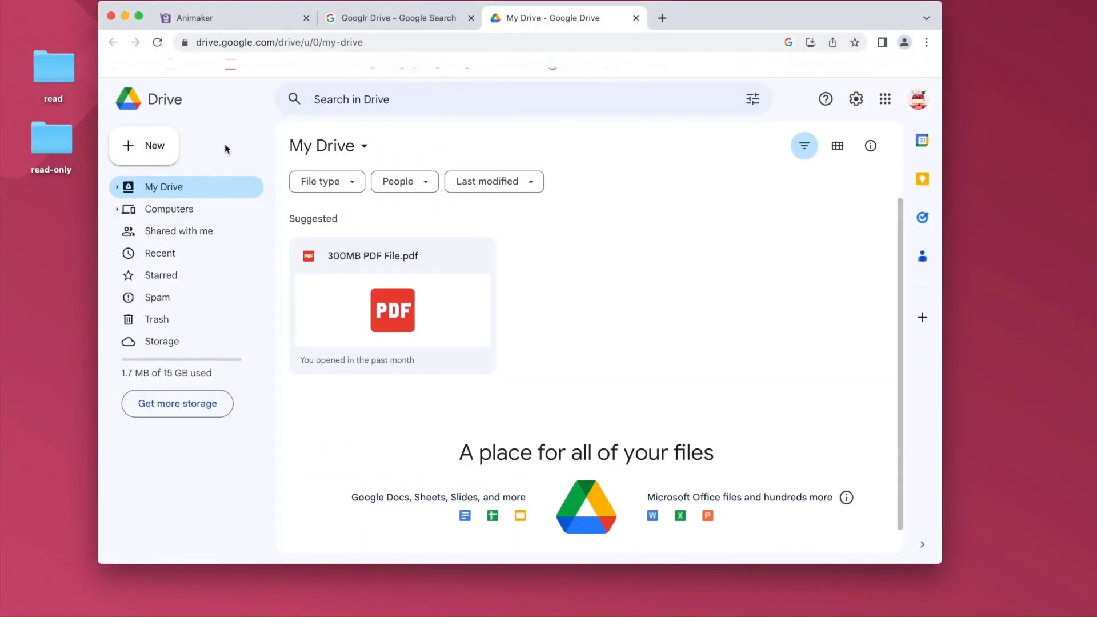
{"action": "left_click", "coordinate": [170, 150]}
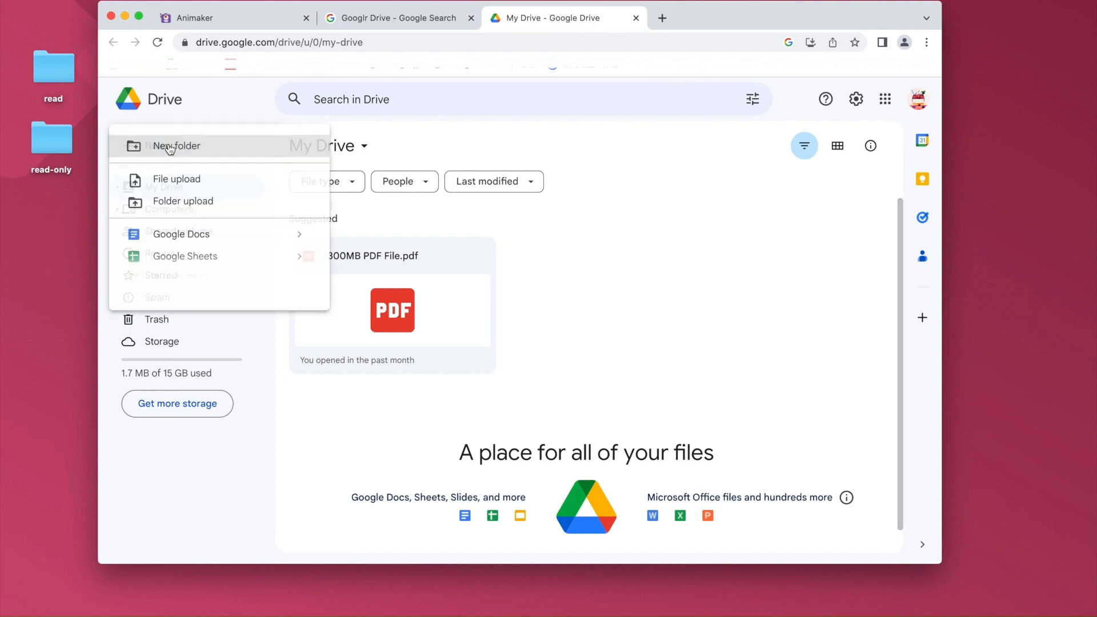
{"action": "left_click", "coordinate": [227, 186]}
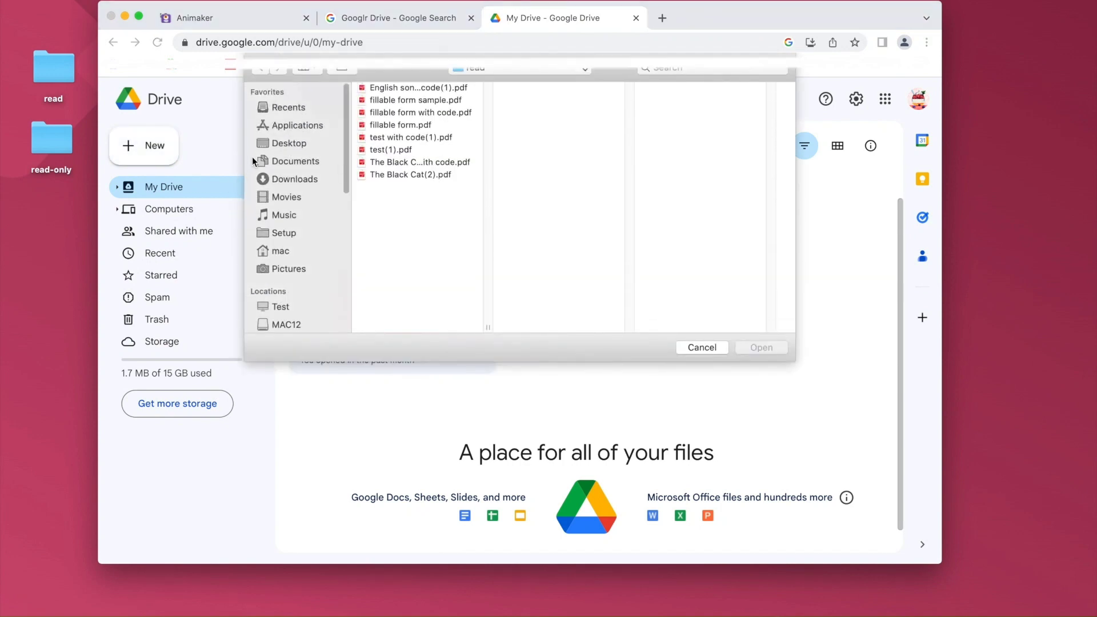
{"action": "left_click", "coordinate": [288, 146]}
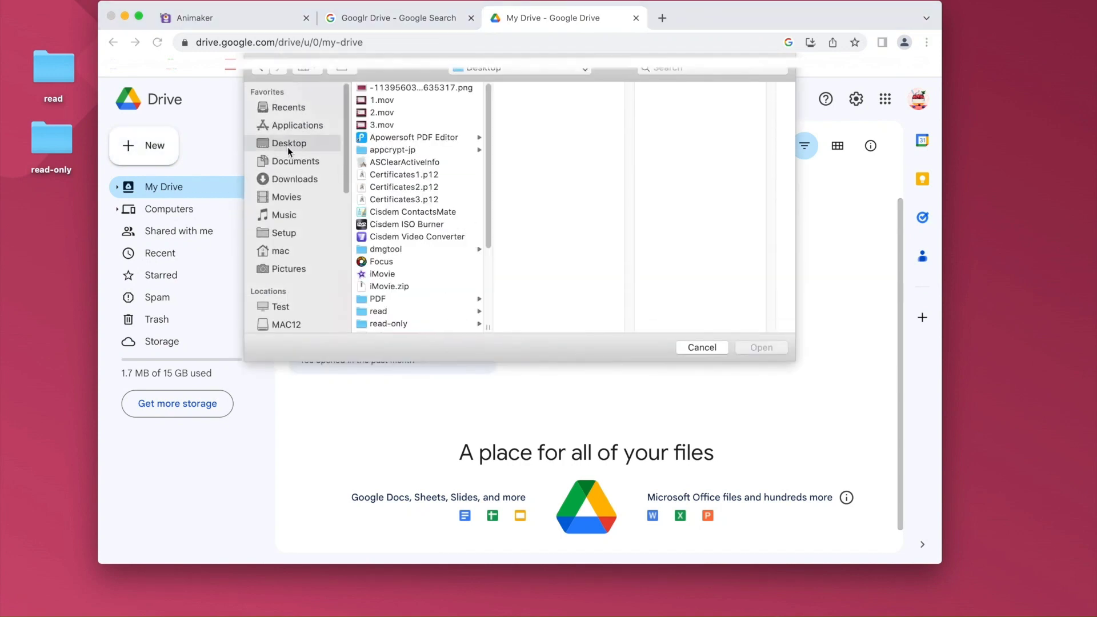
{"action": "left_click", "coordinate": [406, 311]}
{"action": "left_click", "coordinate": [571, 89]}
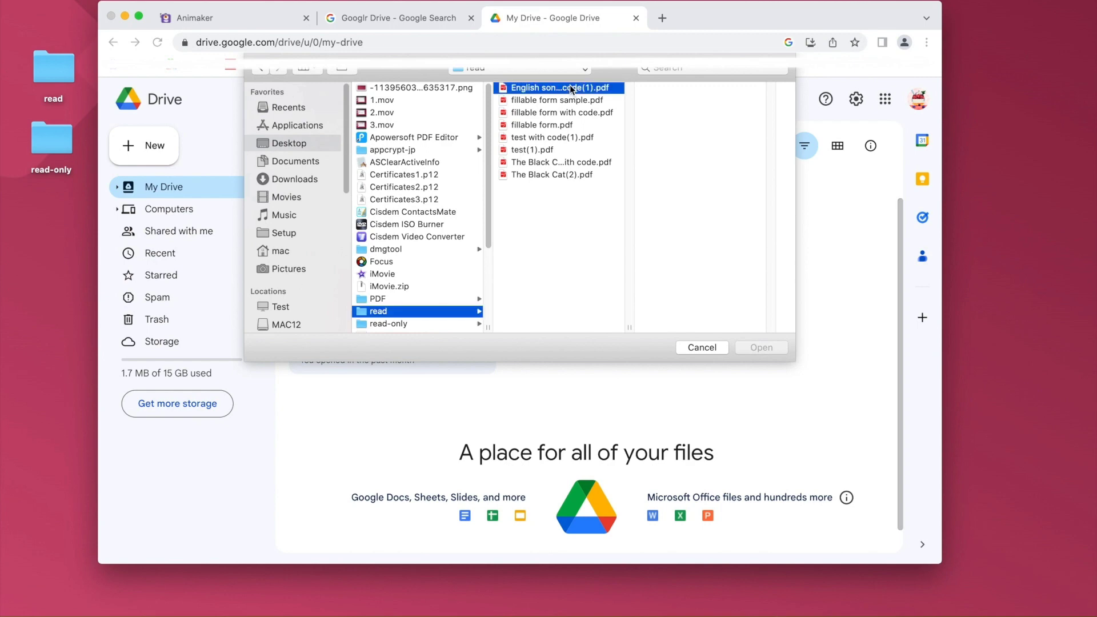
{"action": "left_click", "coordinate": [752, 348]}
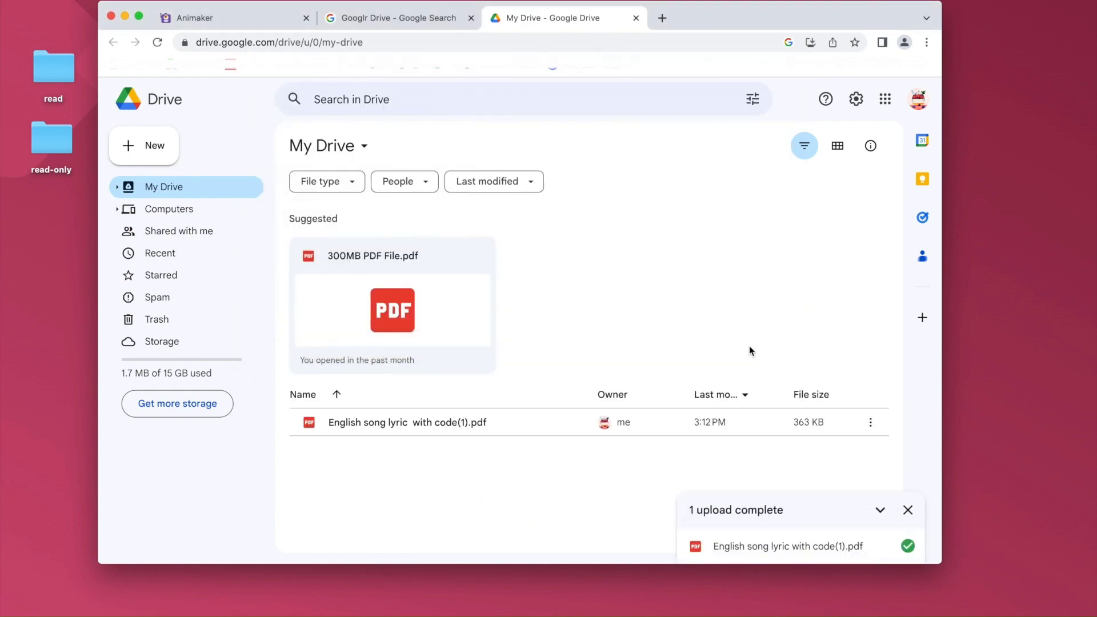
Open the lyric PDF in Google Docs, insert 'and' before 'closed', and open the File menu.
{"action": "right_click", "coordinate": [487, 424]}
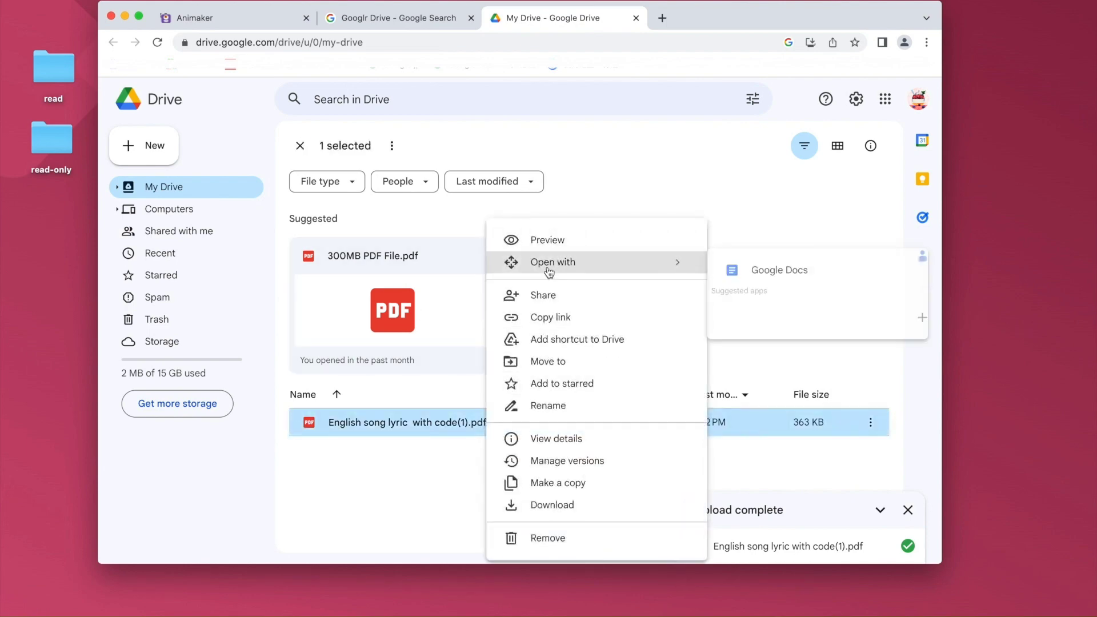
{"action": "left_click", "coordinate": [755, 274]}
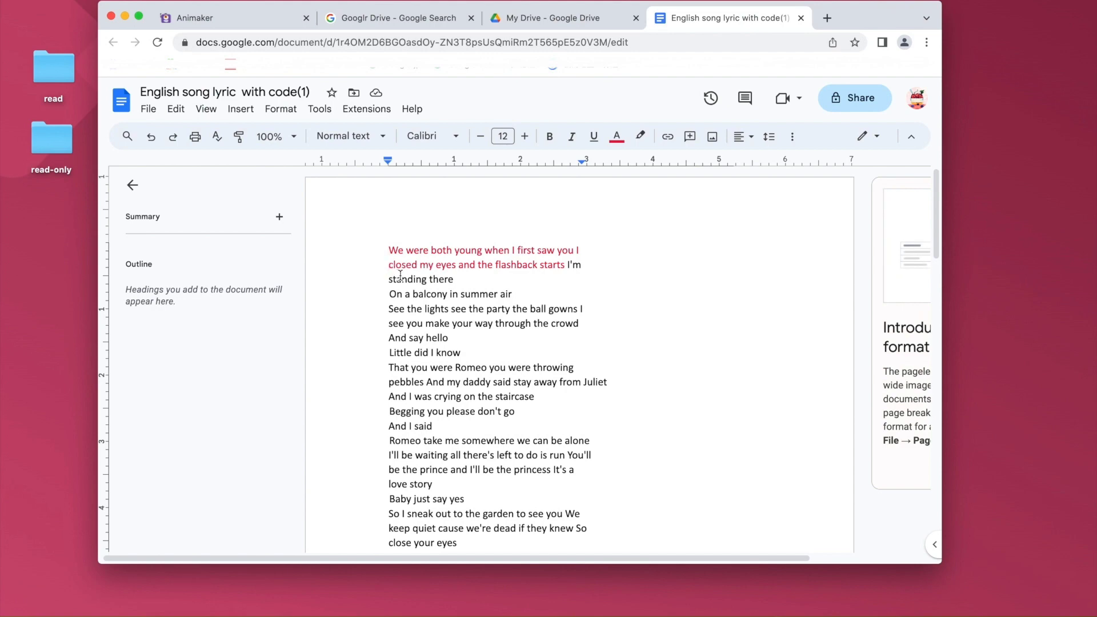
{"action": "type", "text": "and"}
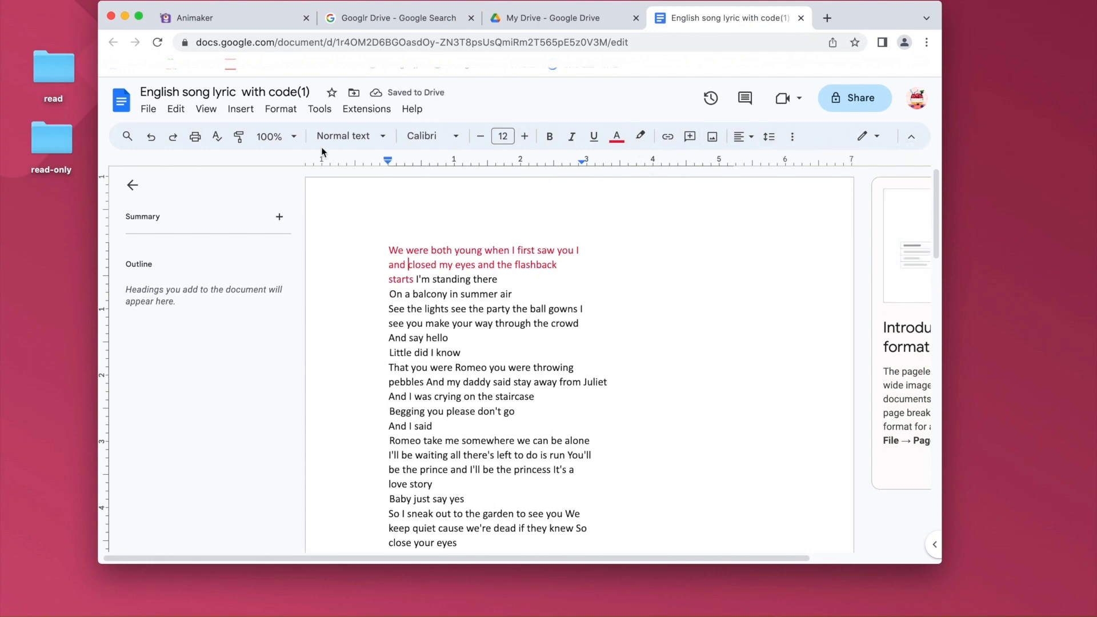
{"action": "left_click", "coordinate": [148, 109]}
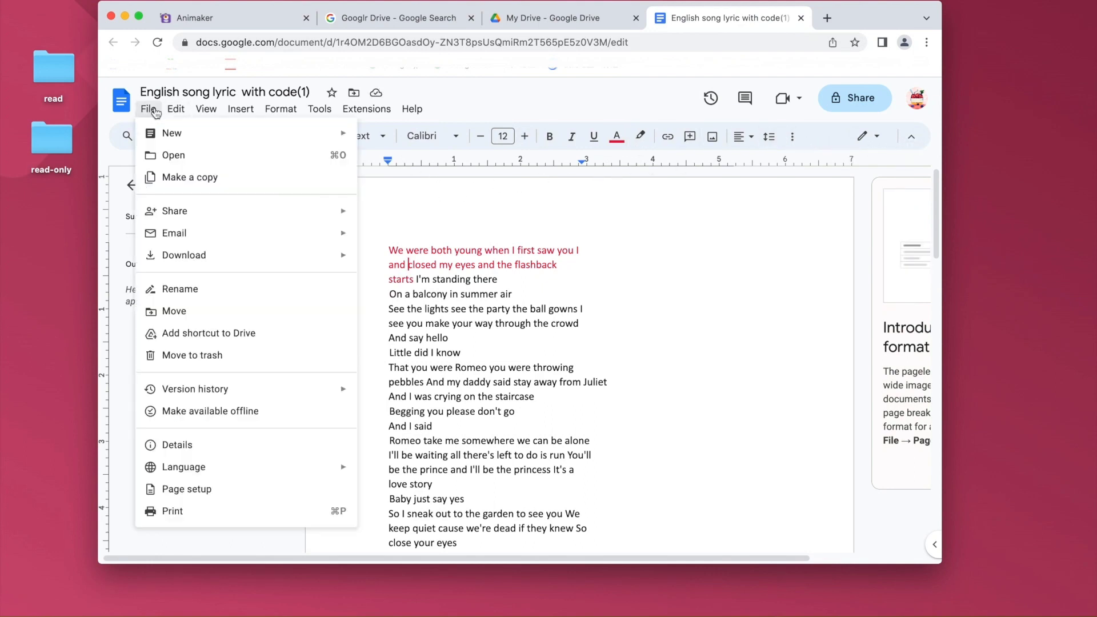